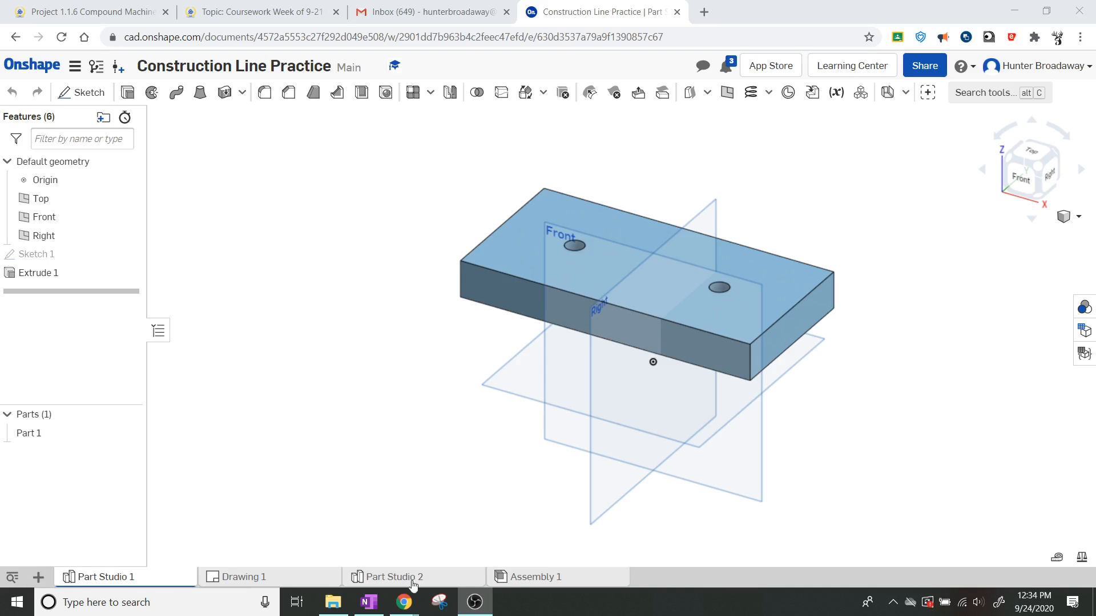
Open Part Studio 2 and start a sketch on the Top plane, viewed from the top
left_click(393, 579)
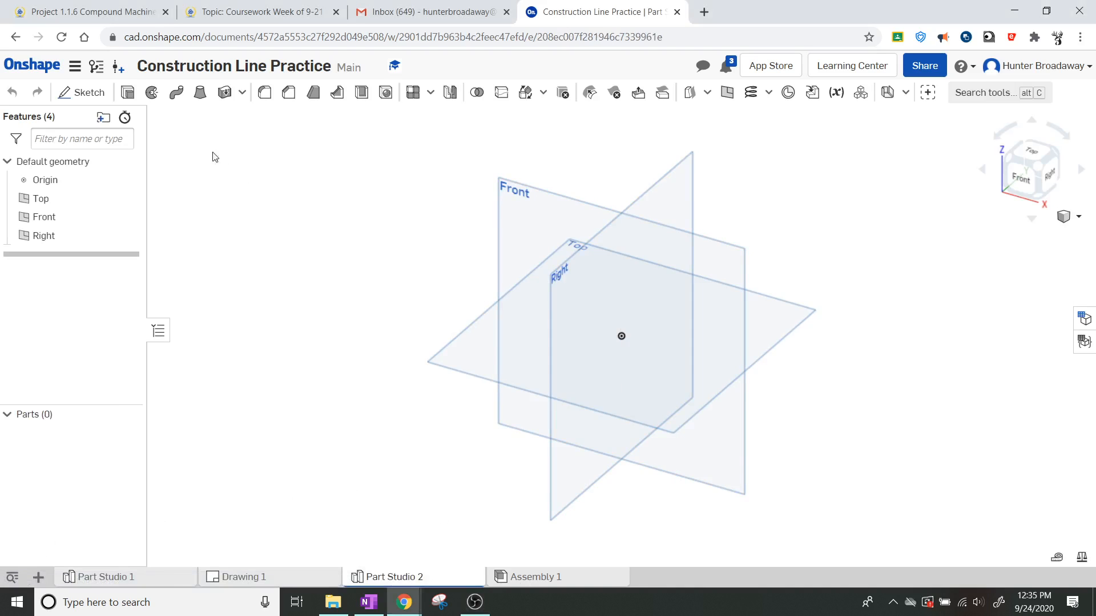
left_click(81, 93)
left_click(807, 317)
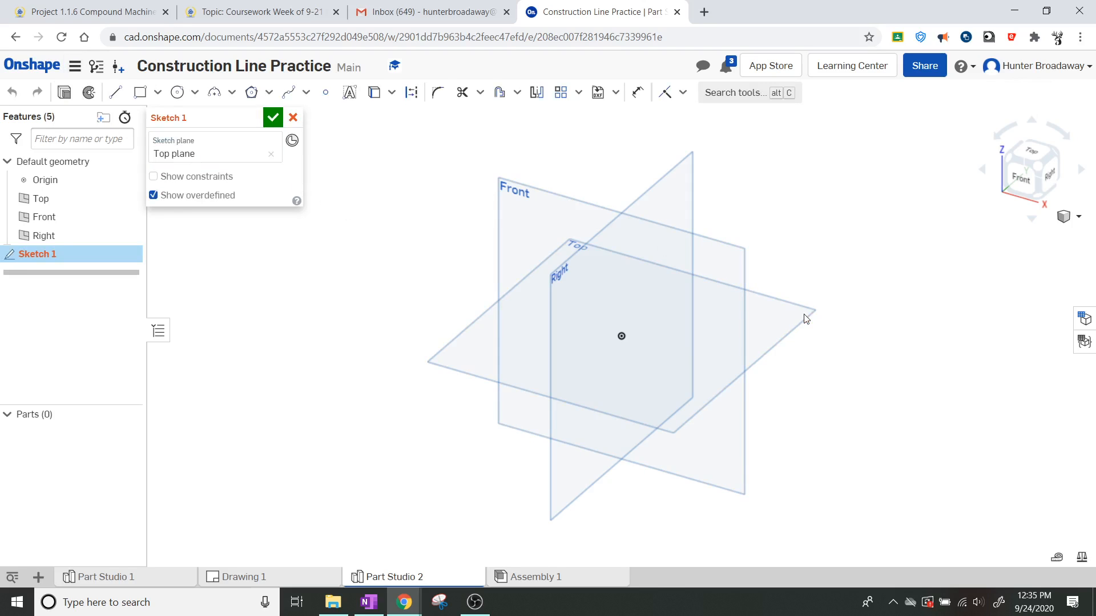
left_click(1041, 156)
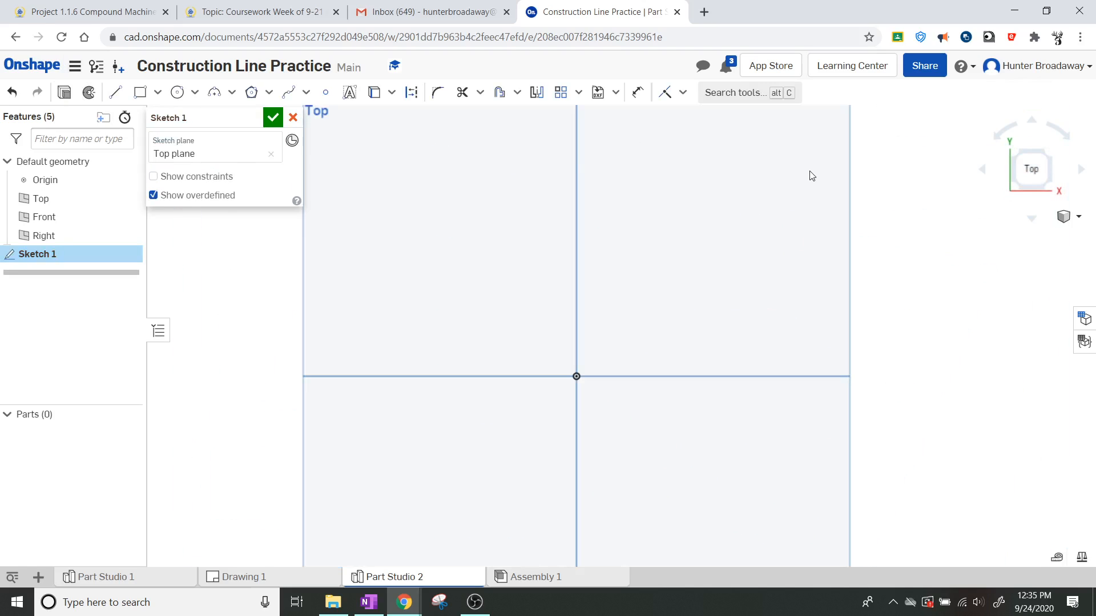
Sketch a corner rectangle about 4.76 in wide and 2.06 in high above the origin
left_click(140, 92)
left_click_drag(398, 158, 620, 277)
left_click_drag(804, 327, 832, 346)
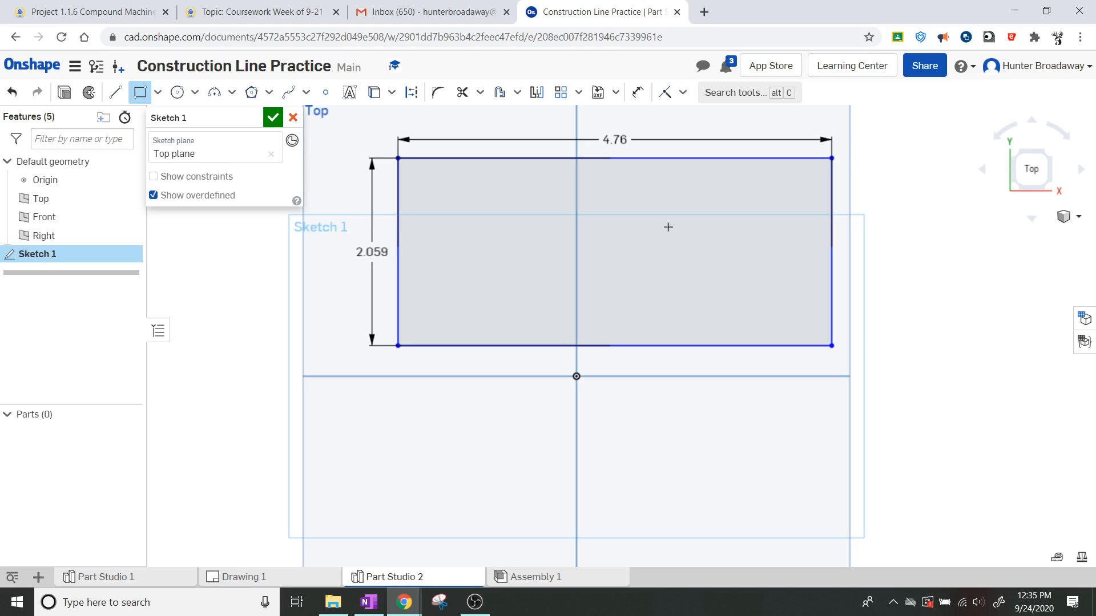
Draw two diagonal lines connecting the opposite corners of the rectangle
left_click(177, 96)
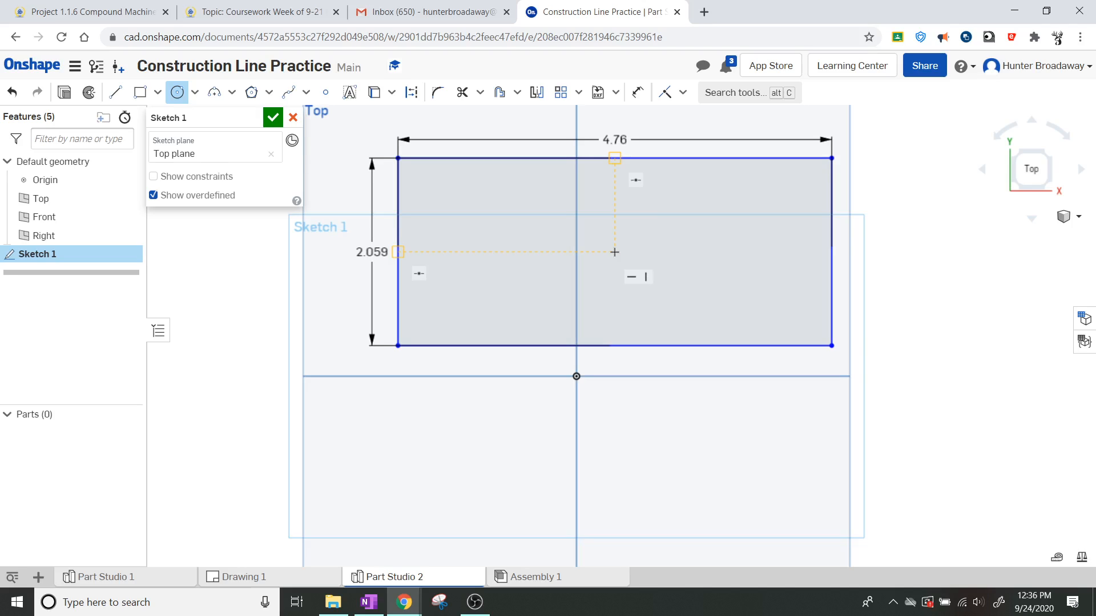
left_click(116, 94)
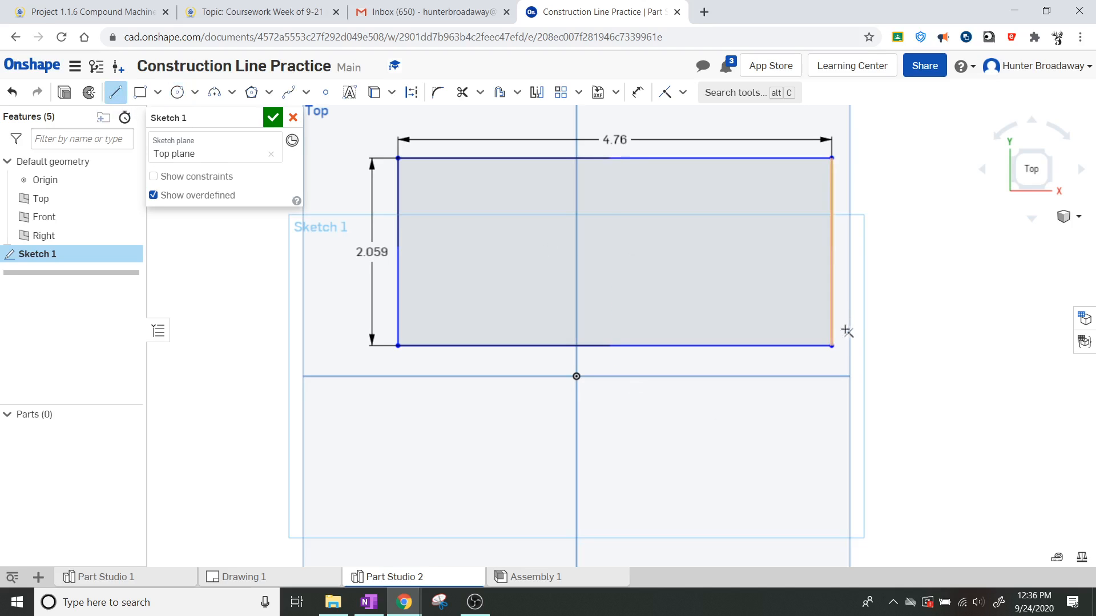
left_click(832, 345)
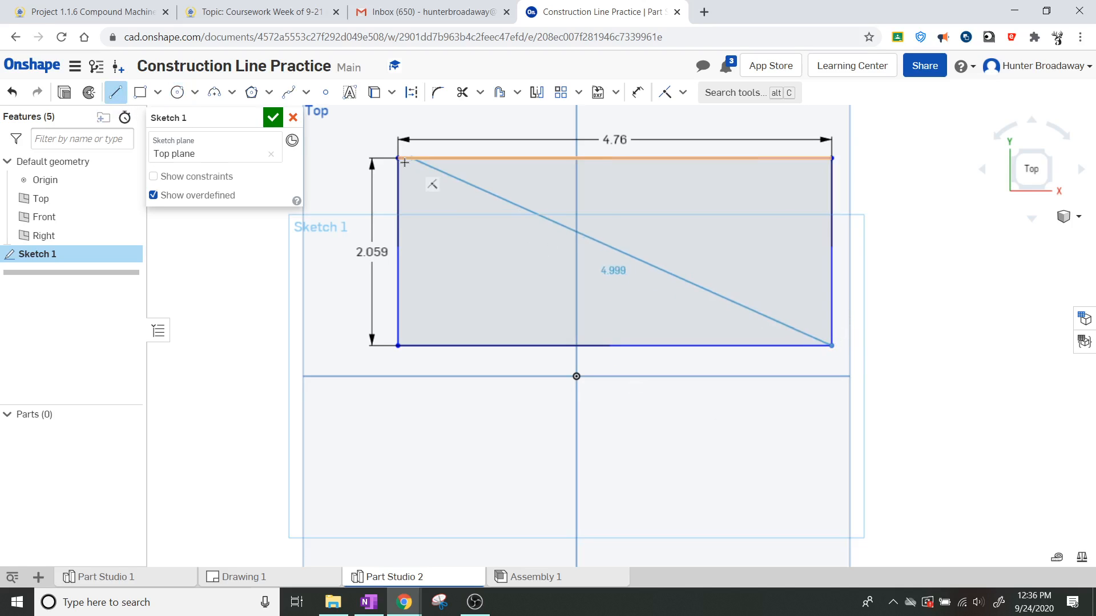
left_click(398, 159)
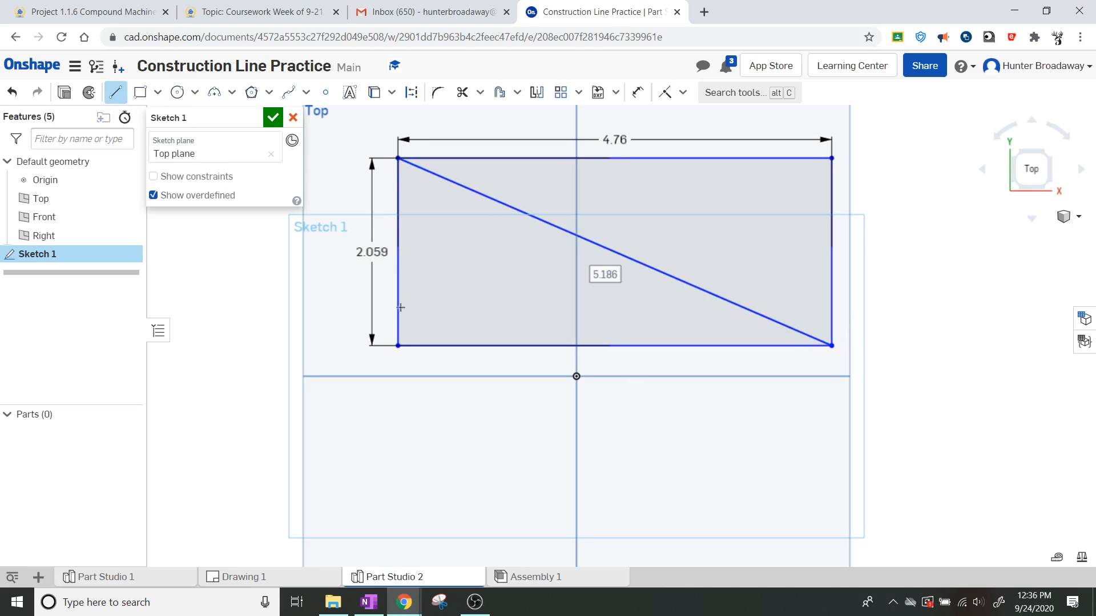
left_click(398, 345)
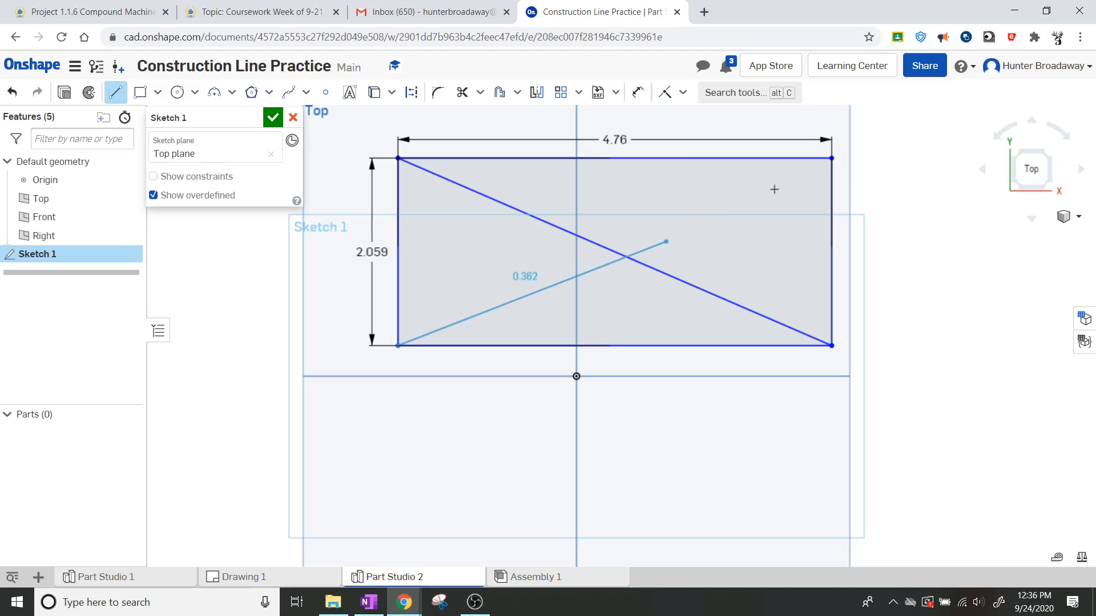
left_click(831, 158)
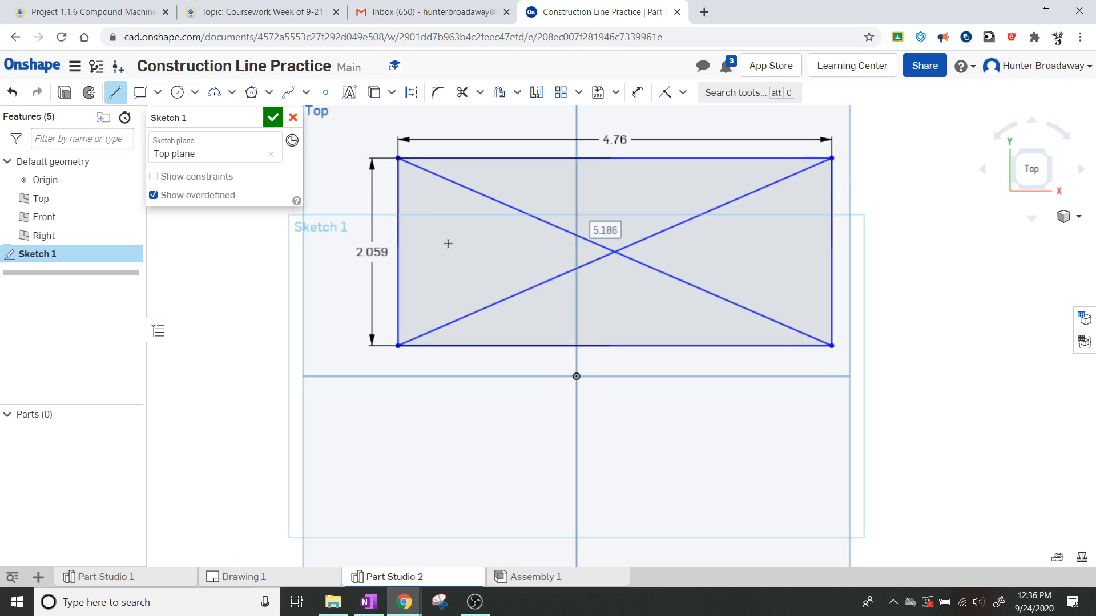
key("Escape")
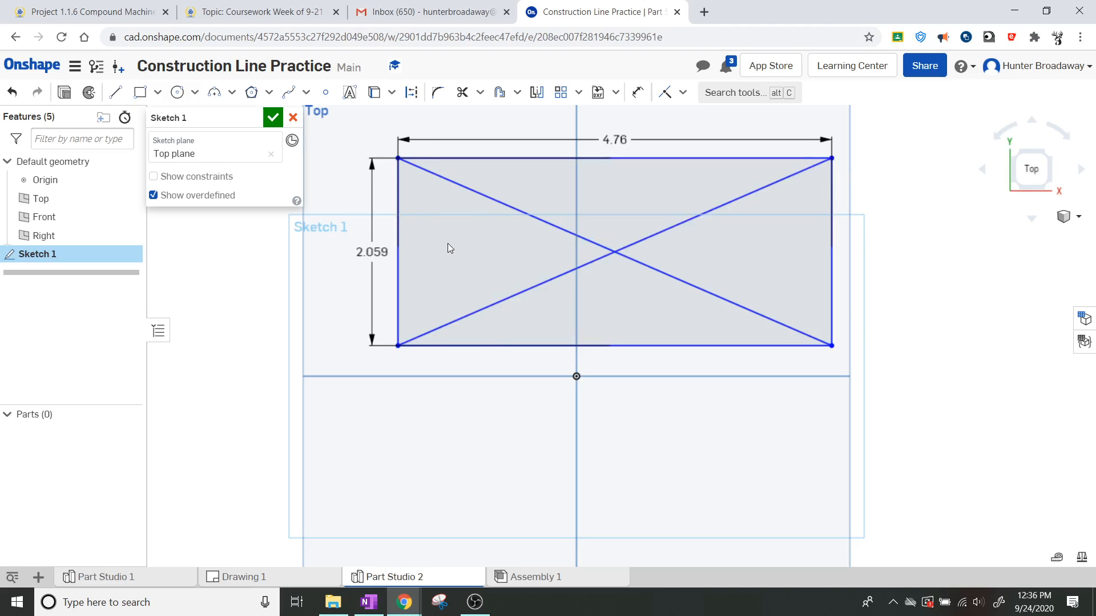
Convert both diagonals of the rectangle into construction lines
right_click(503, 206)
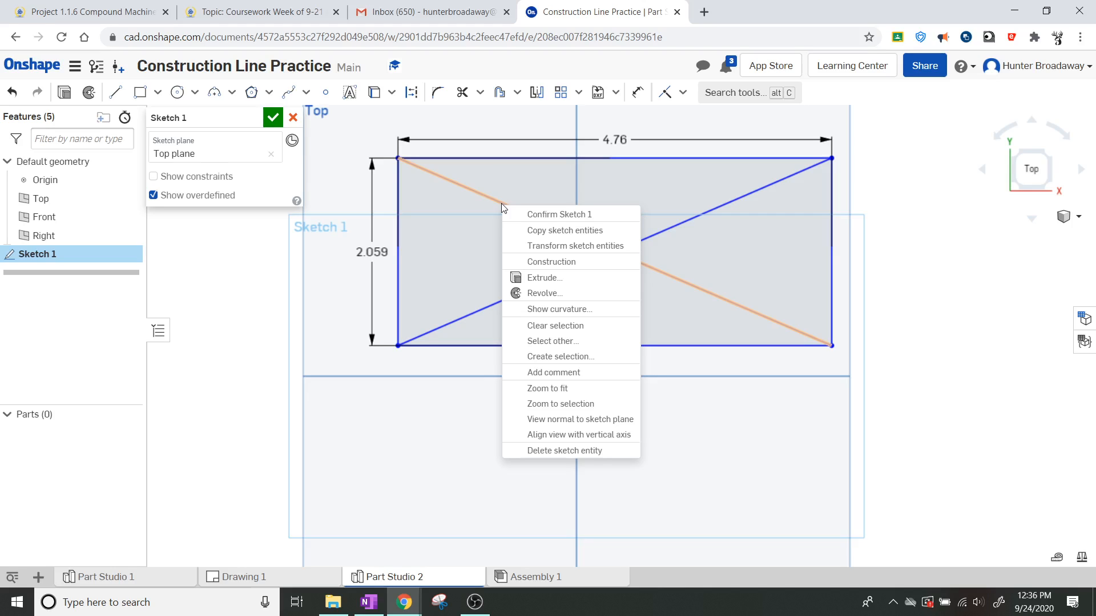
left_click(534, 262)
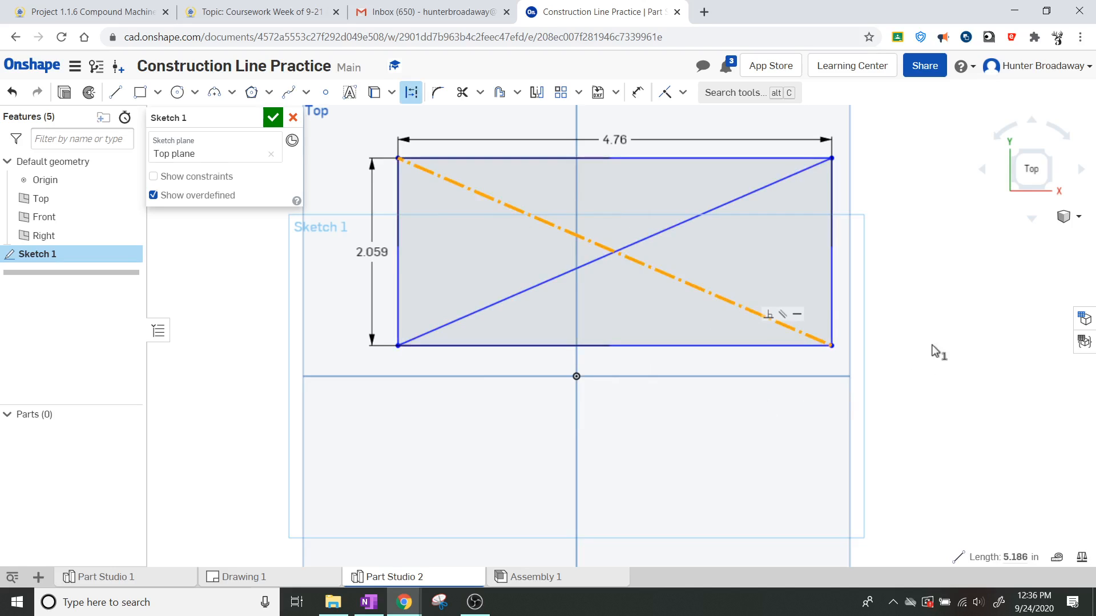
key("Escape")
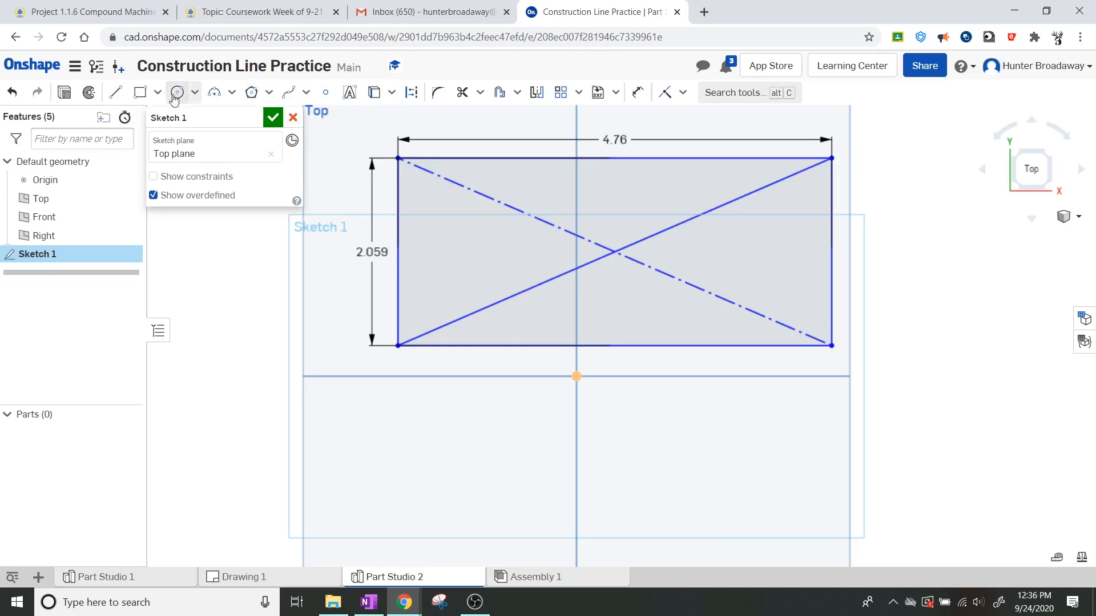
right_click(679, 222)
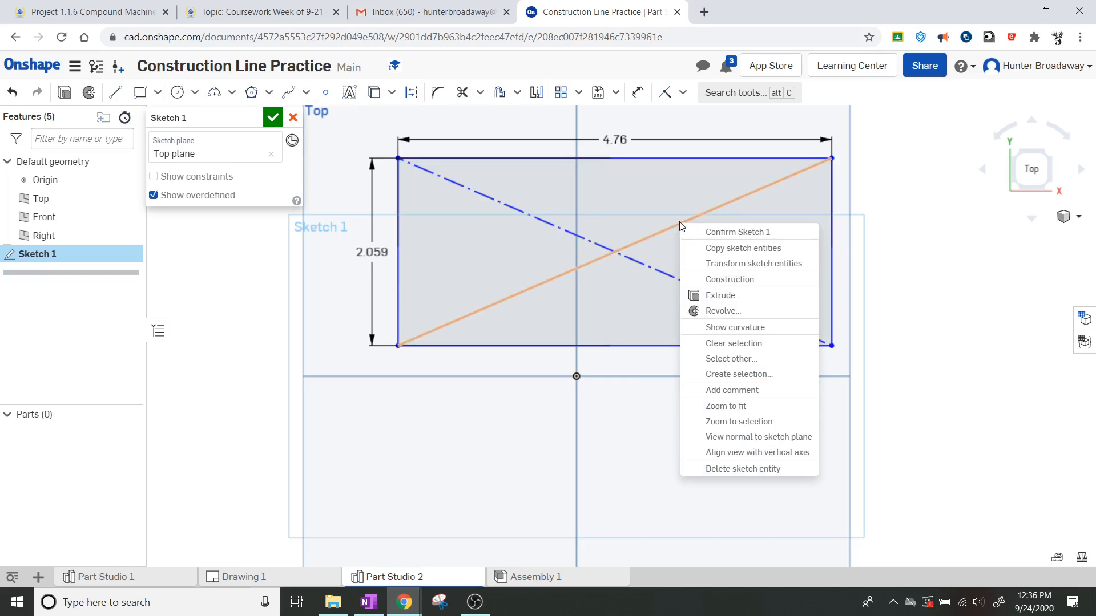
left_click(716, 279)
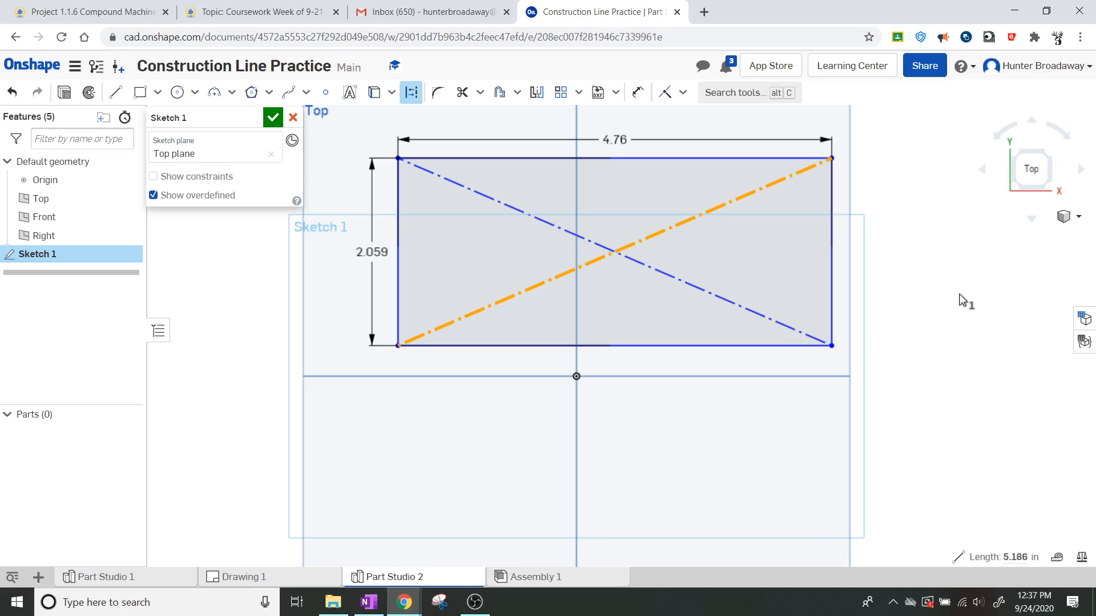
Draw a horizontal construction line 2 in long from the diagonals' intersection toward the rectangle's right edge
left_click(115, 92)
left_click(614, 251)
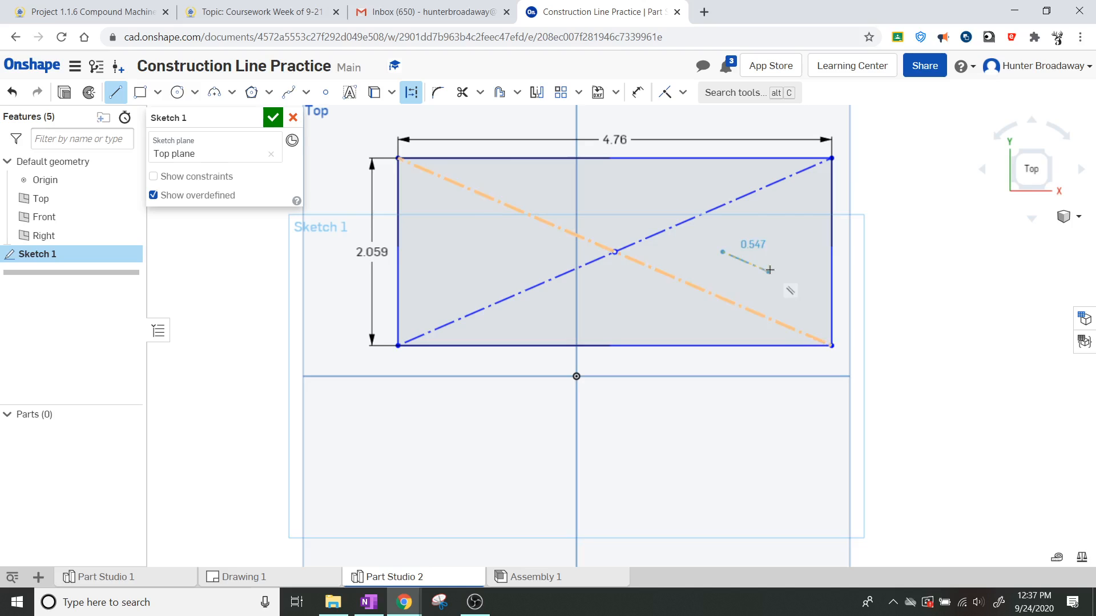
left_click(613, 252)
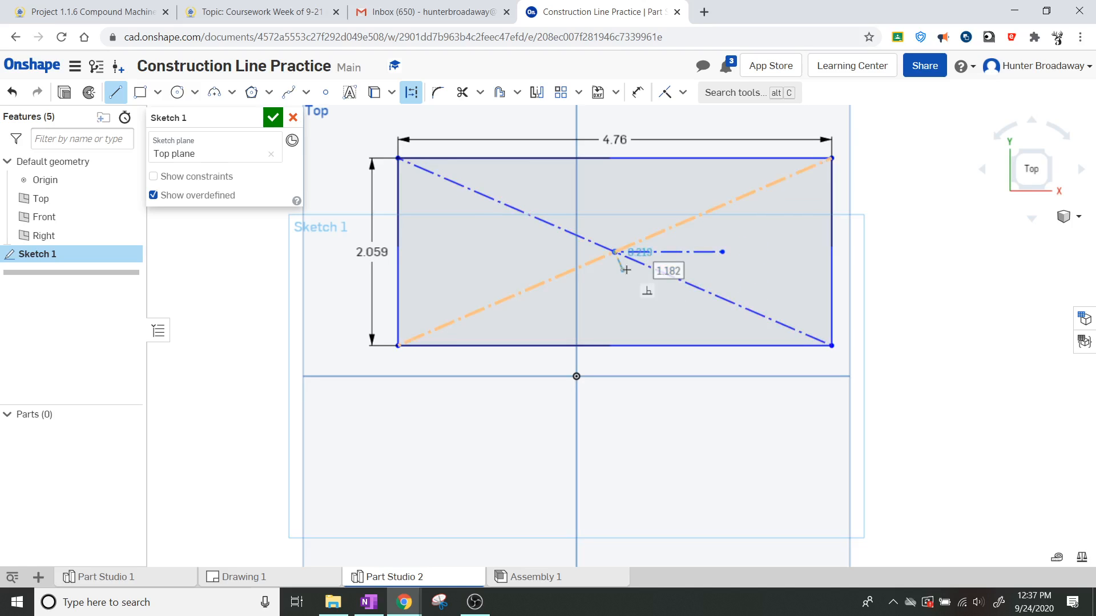
type("2")
key("Return")
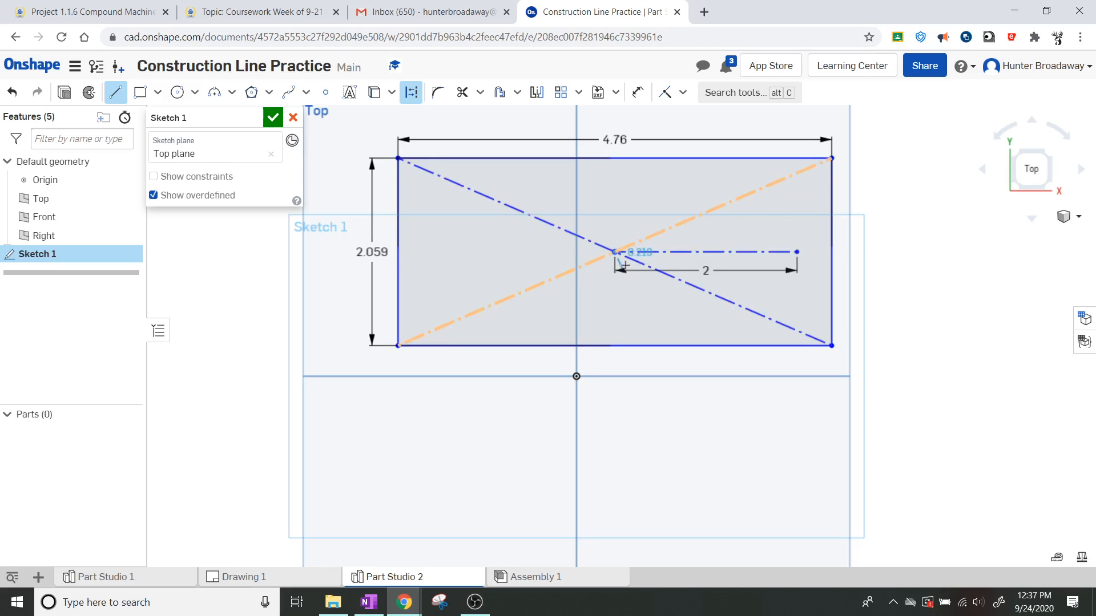
key("Escape")
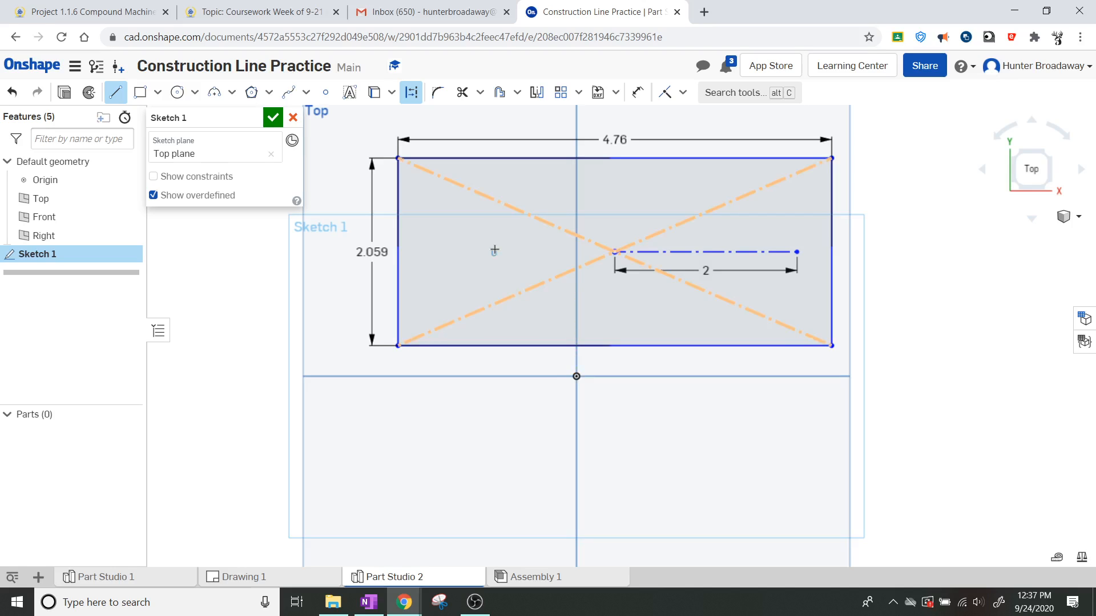
Add a horizontal construction line 2 in long from the rectangle's centre toward its left edge
left_click(613, 252)
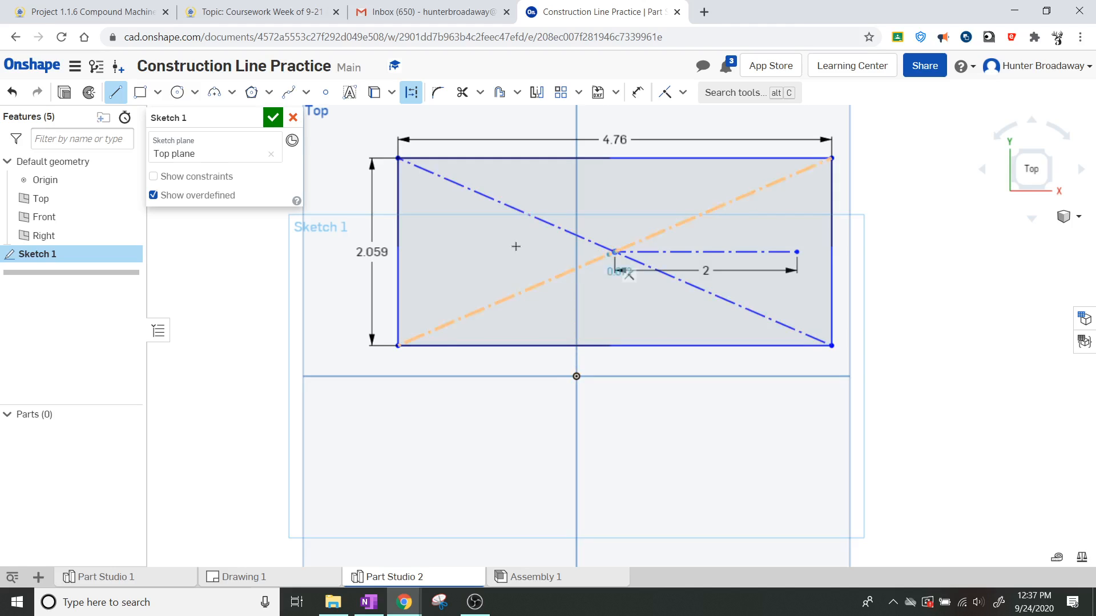
left_click(478, 252)
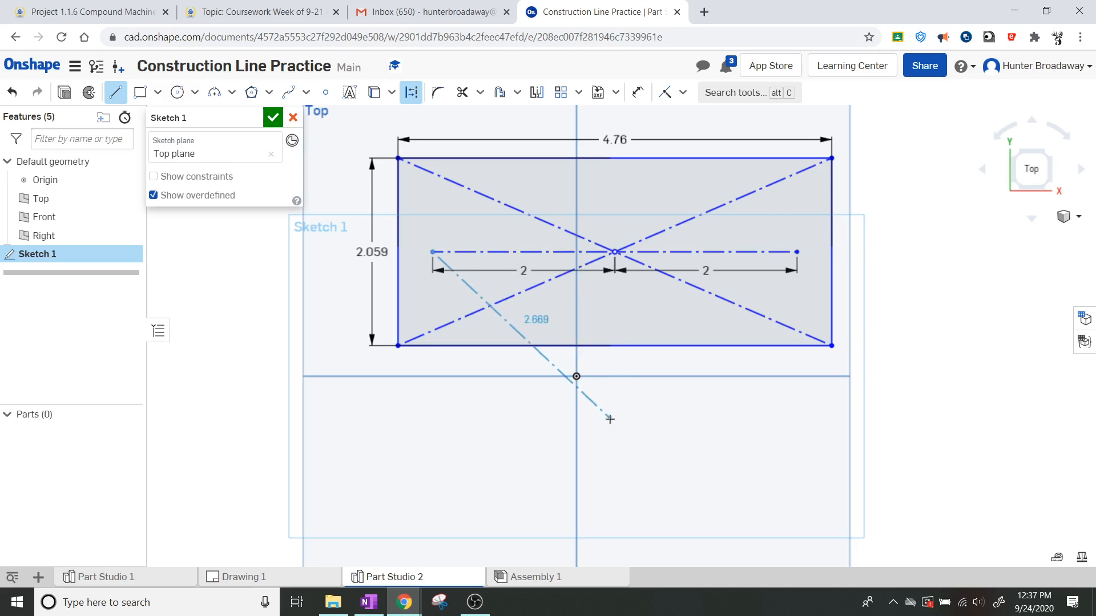
key("Escape")
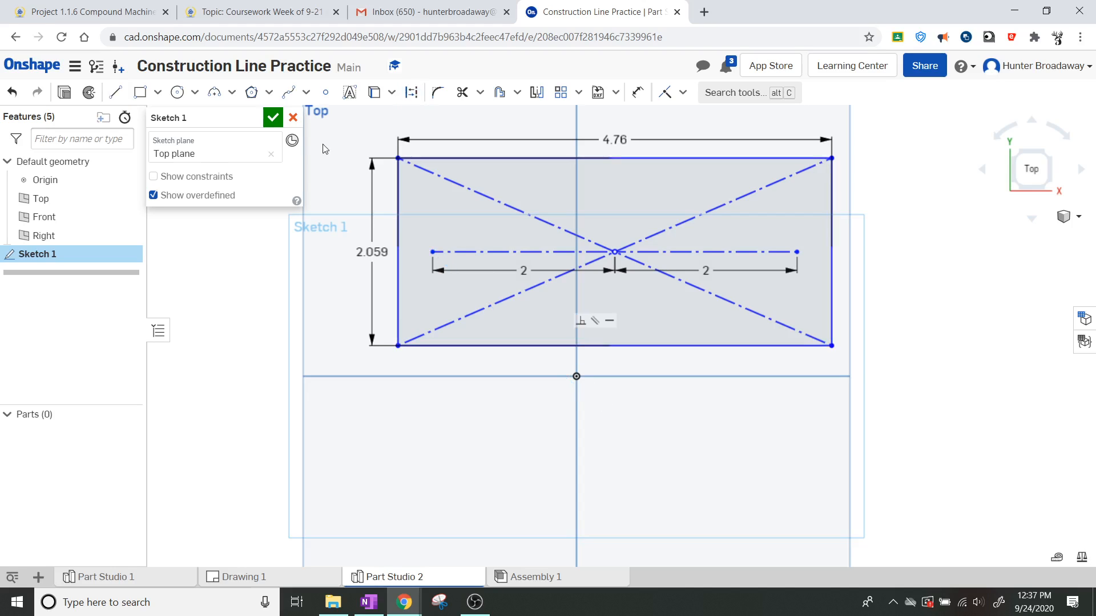
Sketch a circle of 0.25 in diameter centred on the right end of the horizontal construction line
left_click(177, 92)
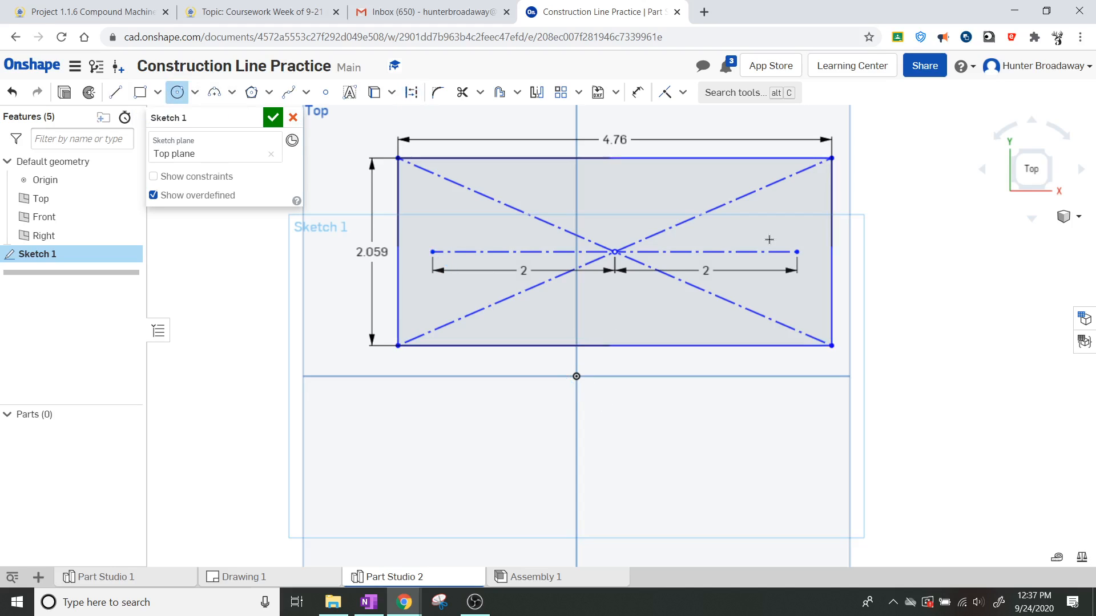
left_click(797, 251)
left_click(802, 235)
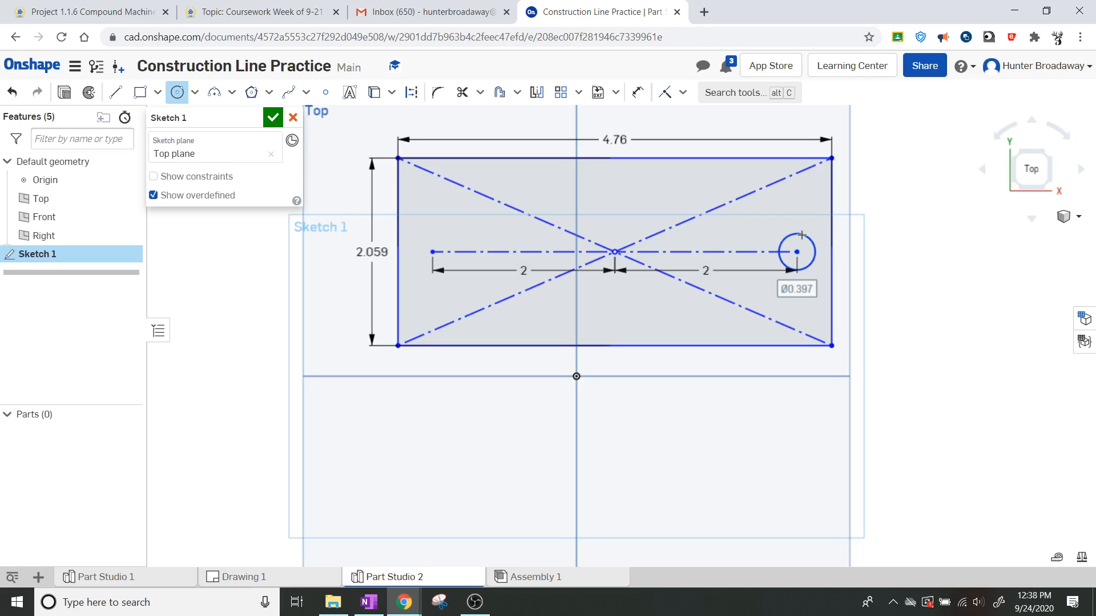
type(".2")
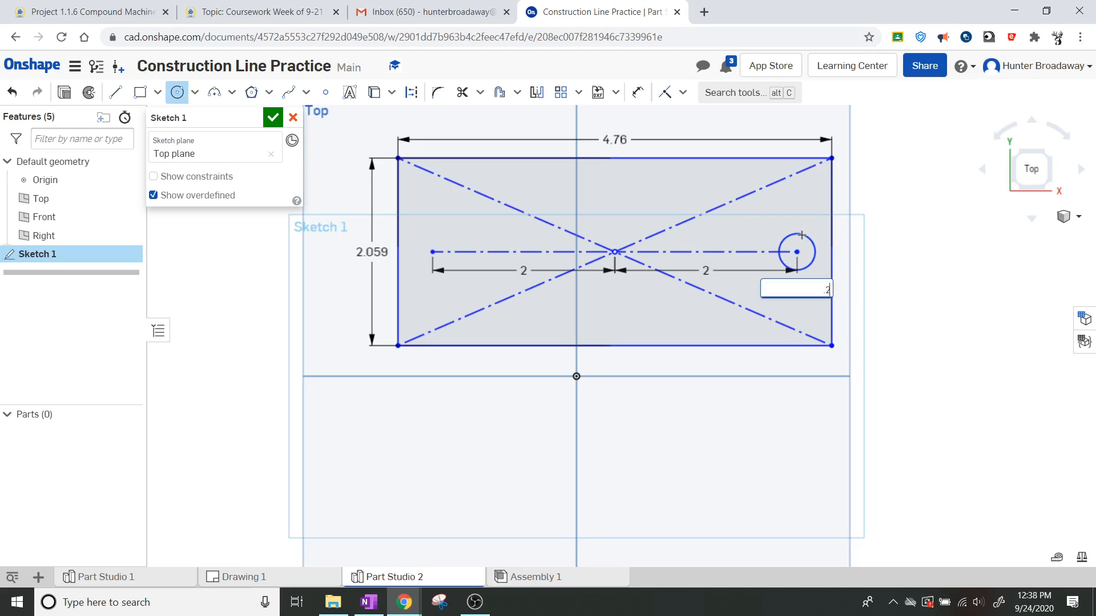
type("5")
key("Return")
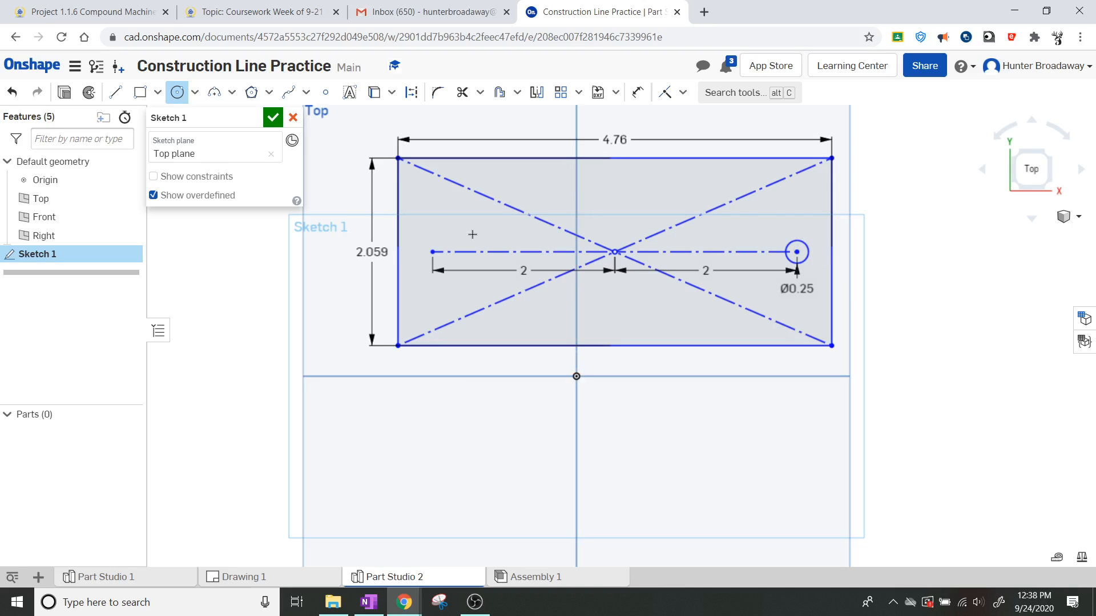
Sketch a 0.25 in diameter circle on the left end of the horizontal construction line and finish the sketch
left_click(432, 252)
left_click(440, 237)
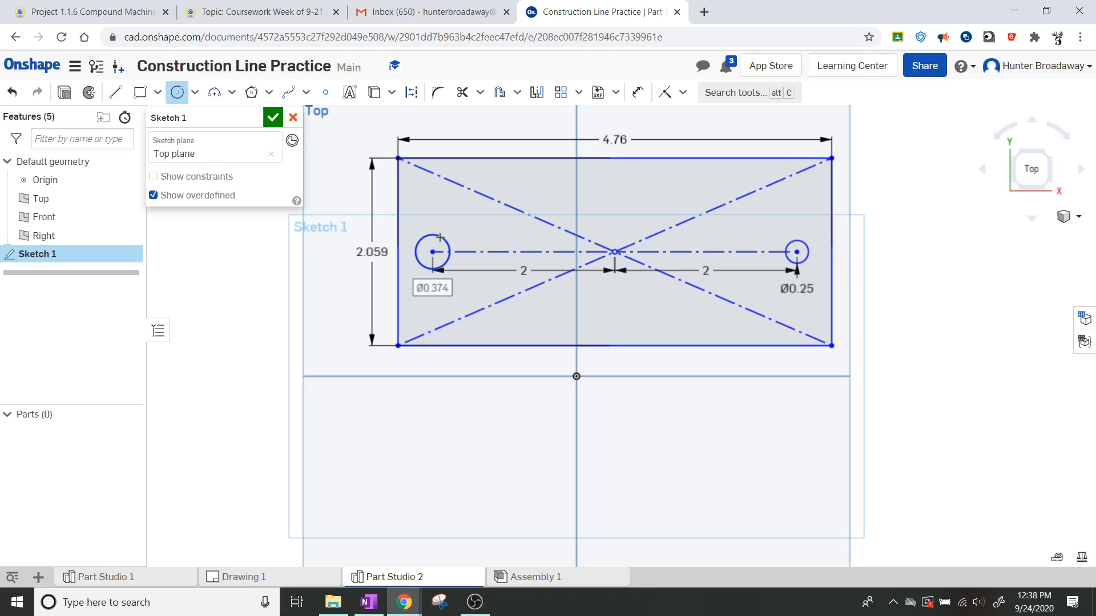
type(".25")
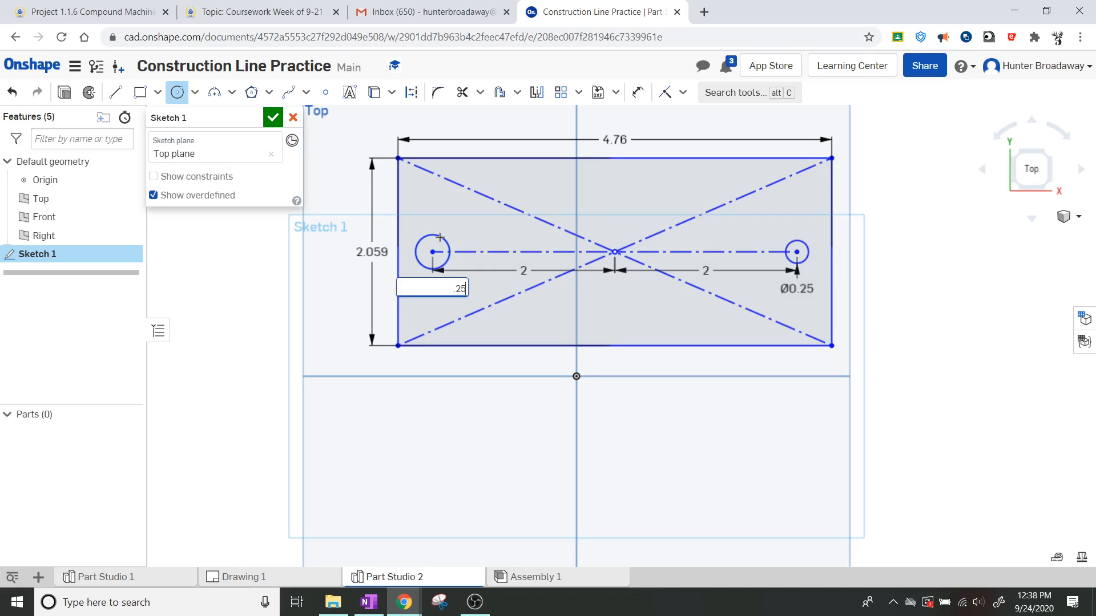
key("Return")
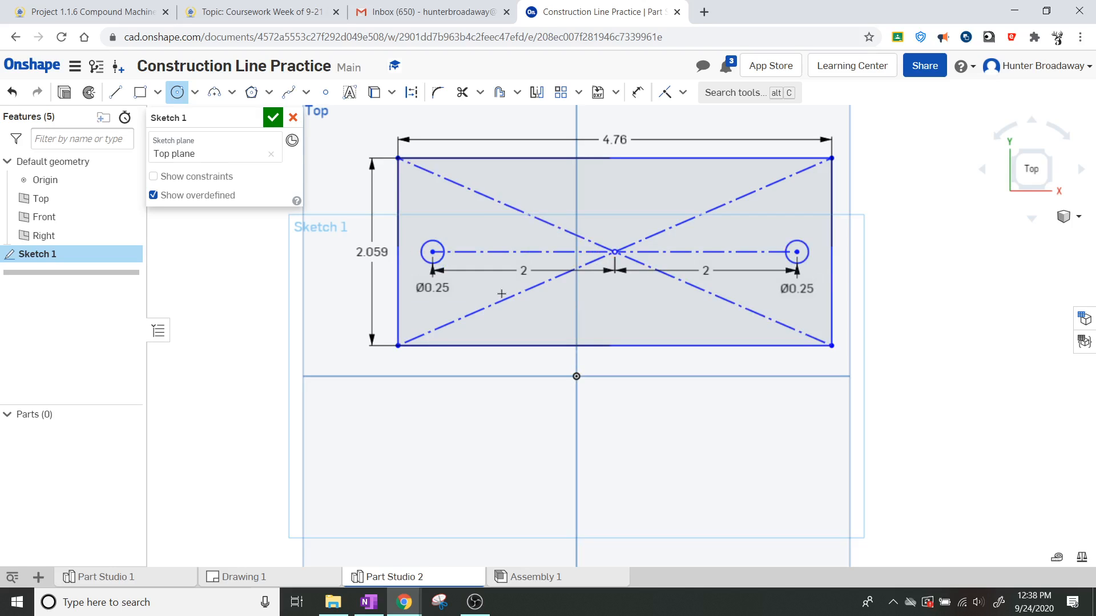
left_click(274, 120)
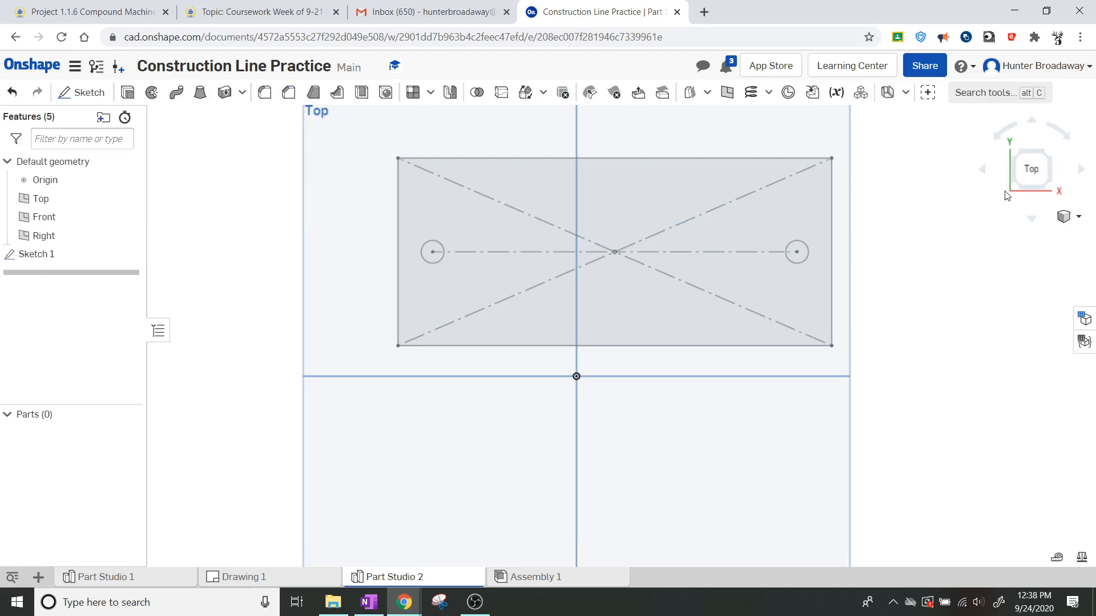
Extrude the rectangular region around the two circles as a new solid, blind, with a depth of 1 in
left_click(1049, 186)
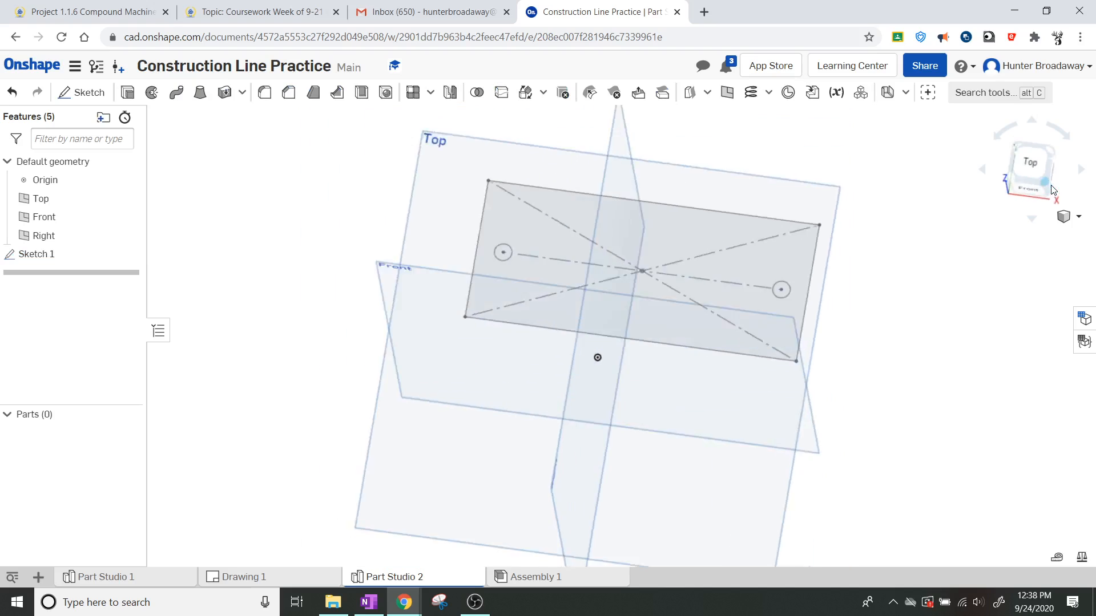
scroll(860, 262, "up", 2)
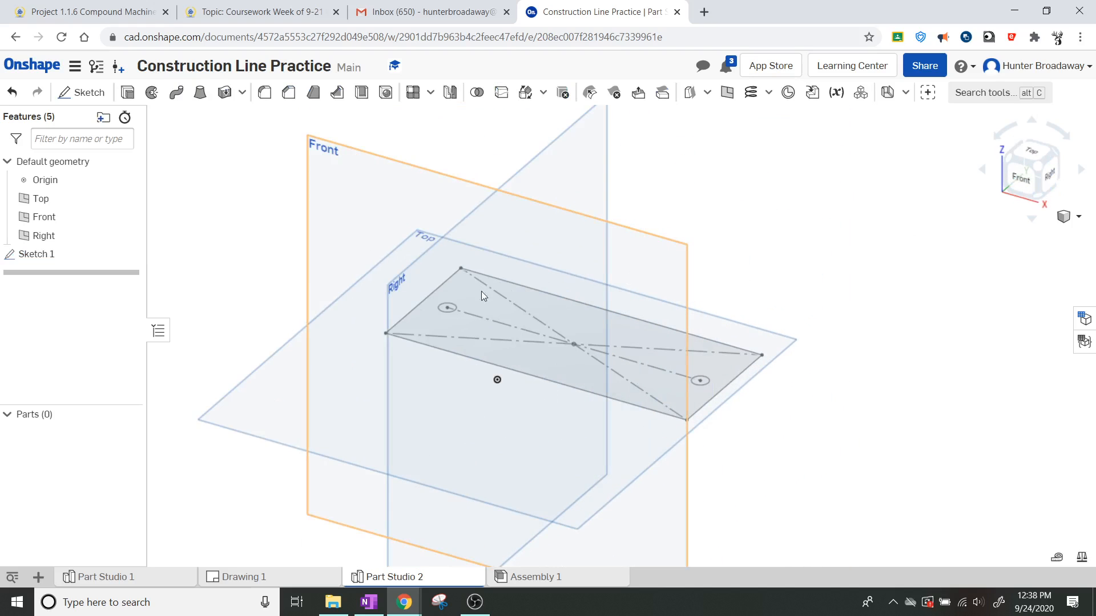
left_click(448, 308)
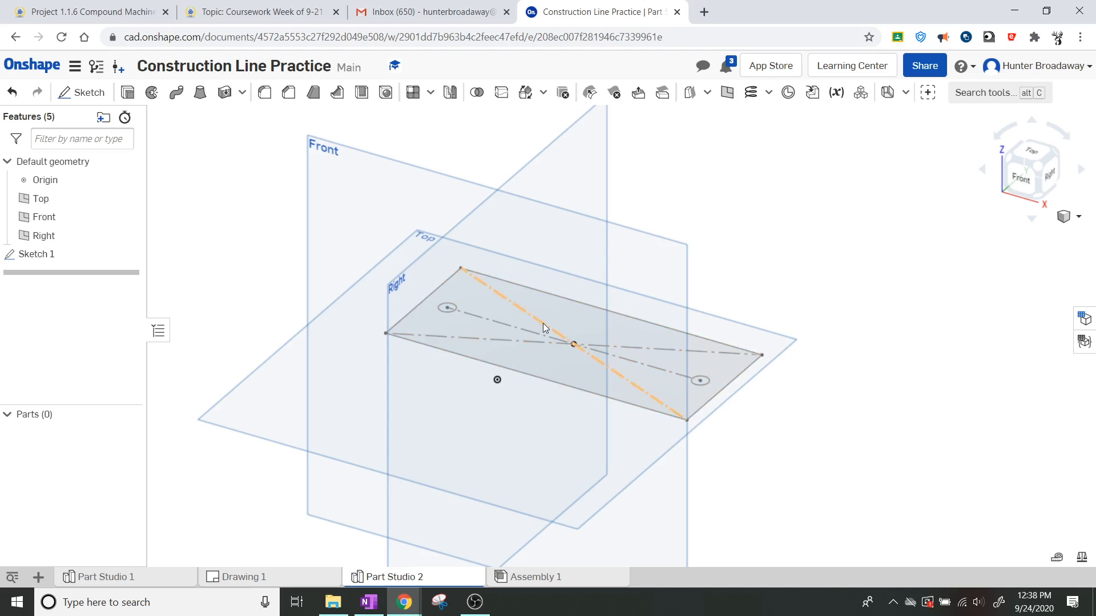
left_click(127, 91)
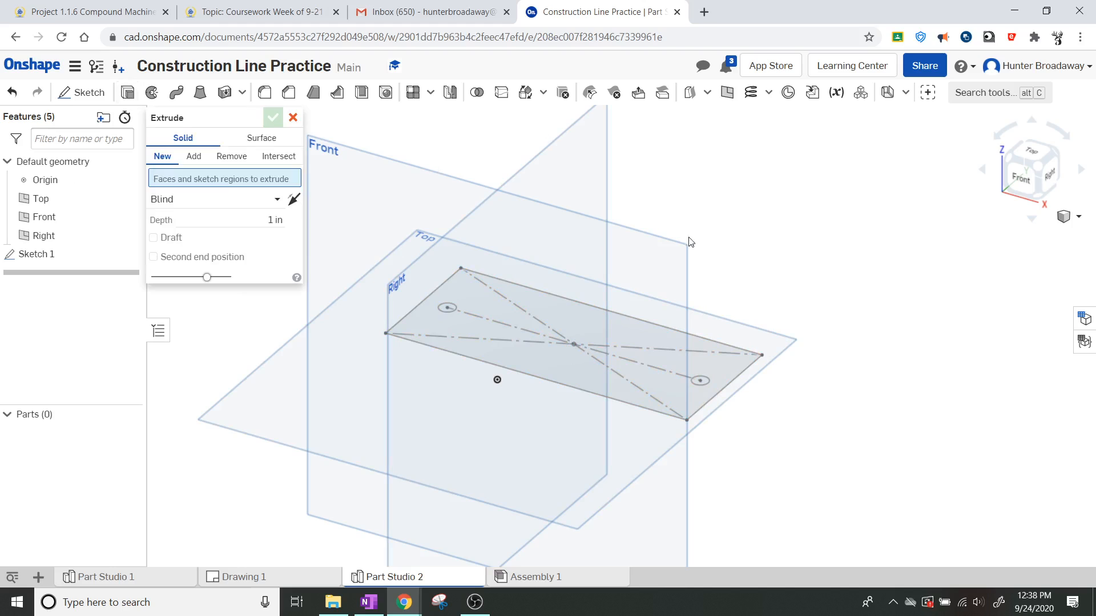
left_click(718, 354)
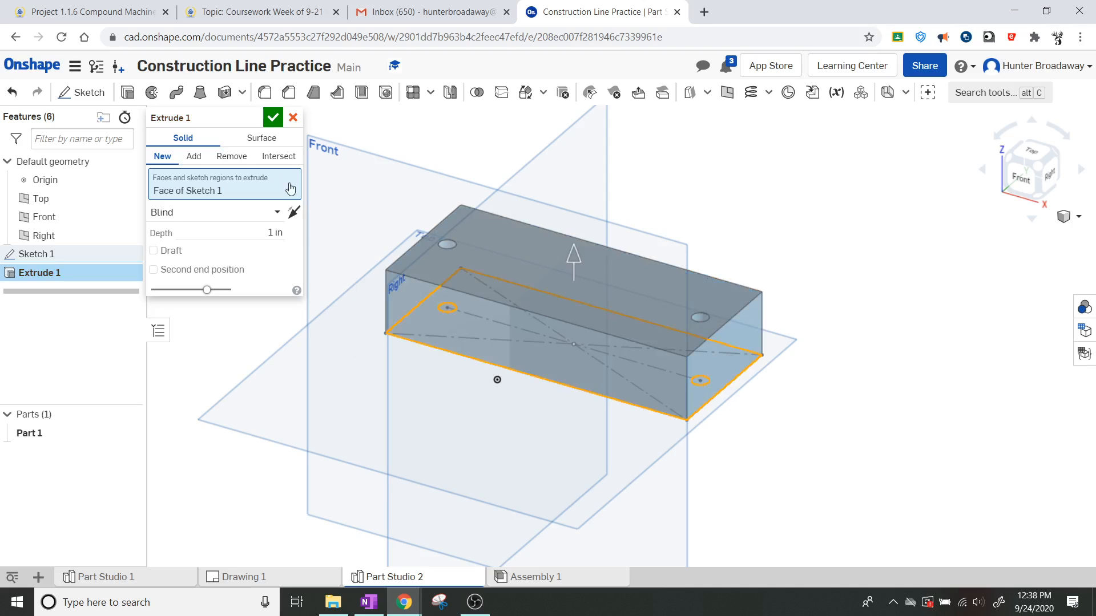
left_click(274, 118)
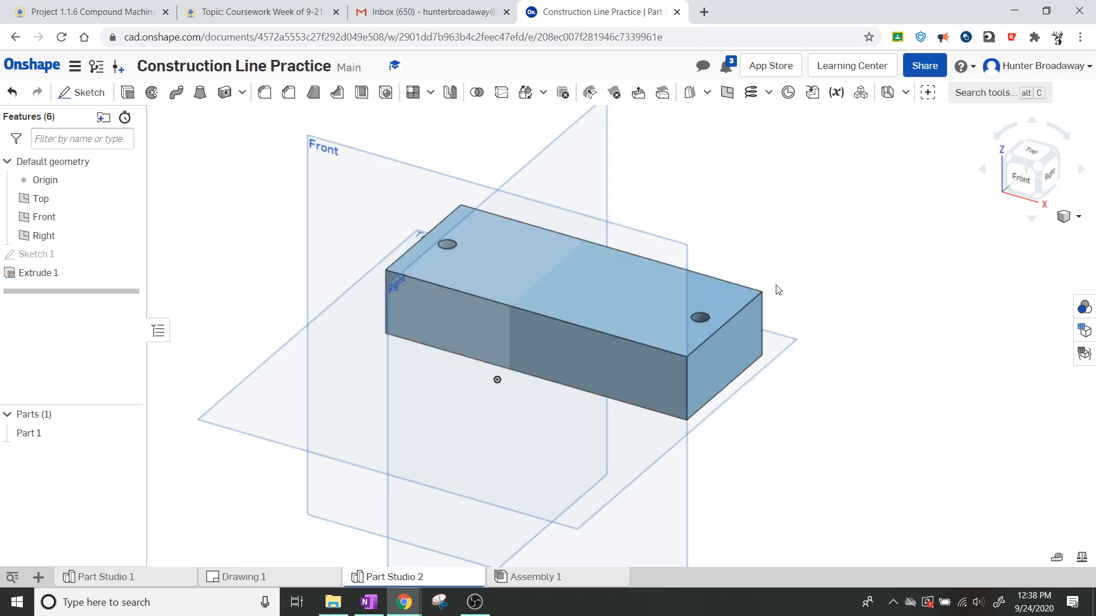
right_click_drag(577, 375, 604, 384)
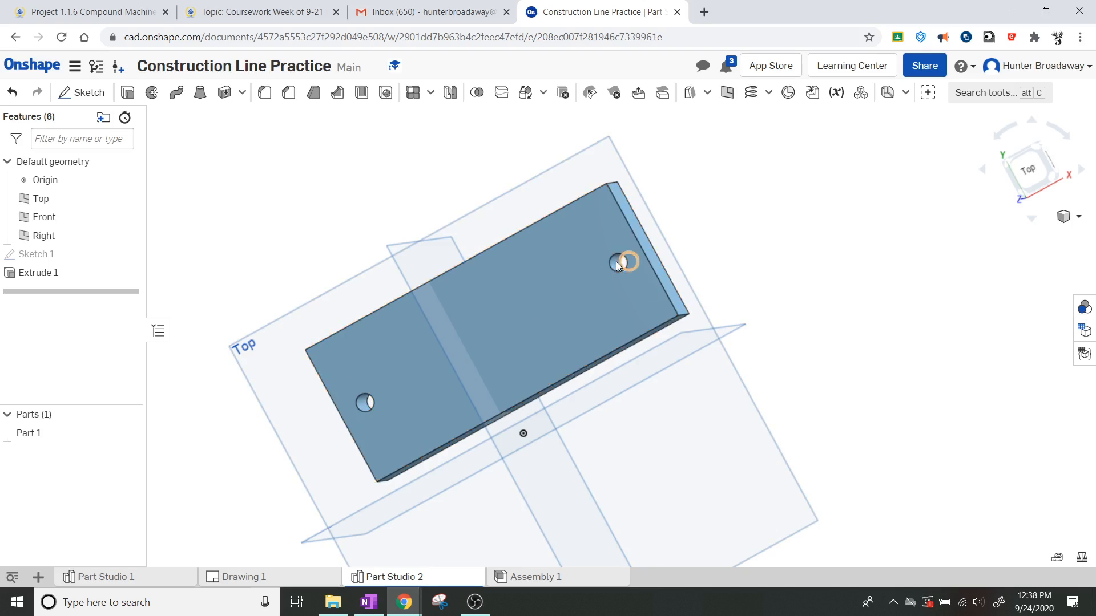
right_click_drag(536, 485, 570, 447)
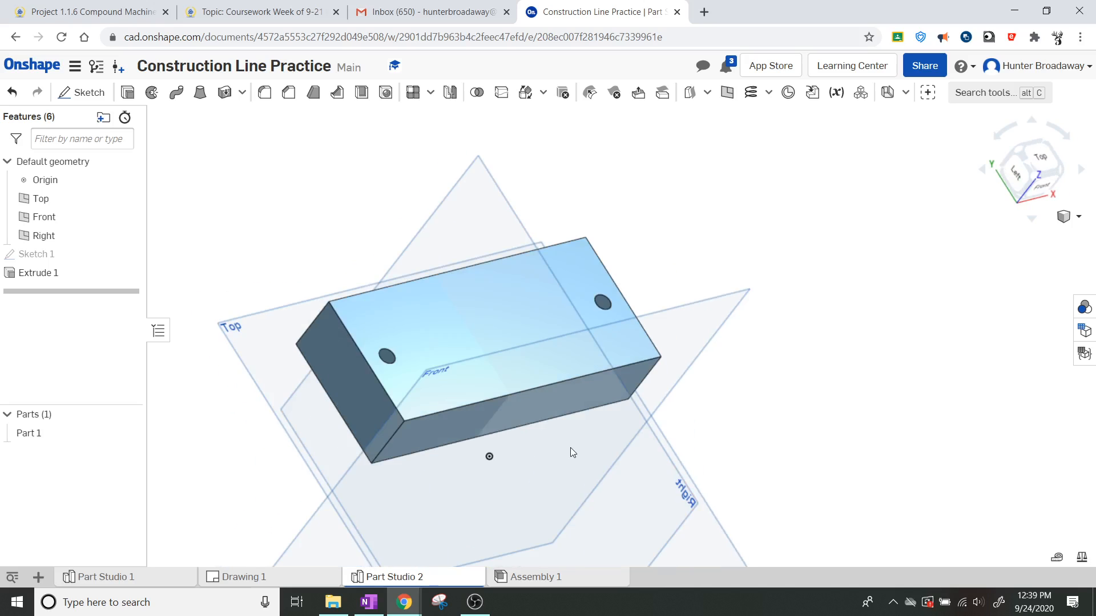